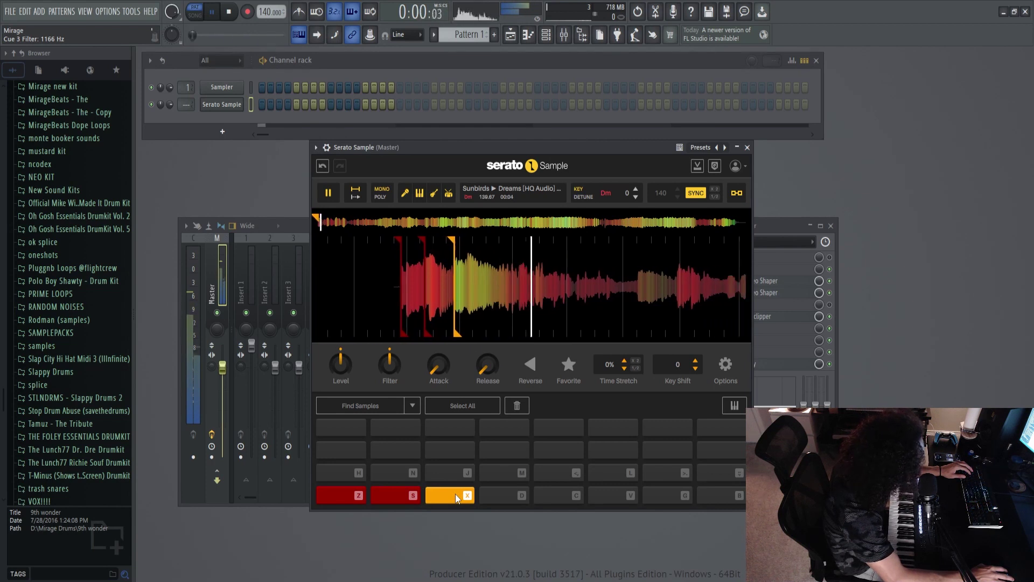
Set cue points on the next two sample pads in Serato Sample for the Dreams track
click(506, 495)
click(565, 495)
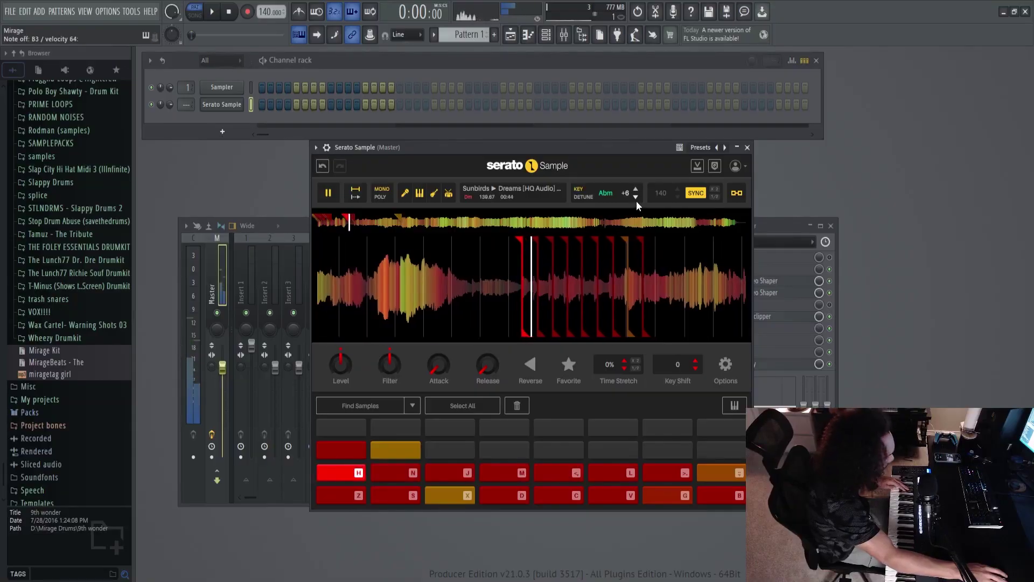
Set the key detune of the Dreams sample to -2 semitones (Cm)
click(636, 198)
click(636, 198)
click(636, 197)
click(637, 198)
click(636, 198)
click(637, 198)
click(637, 198)
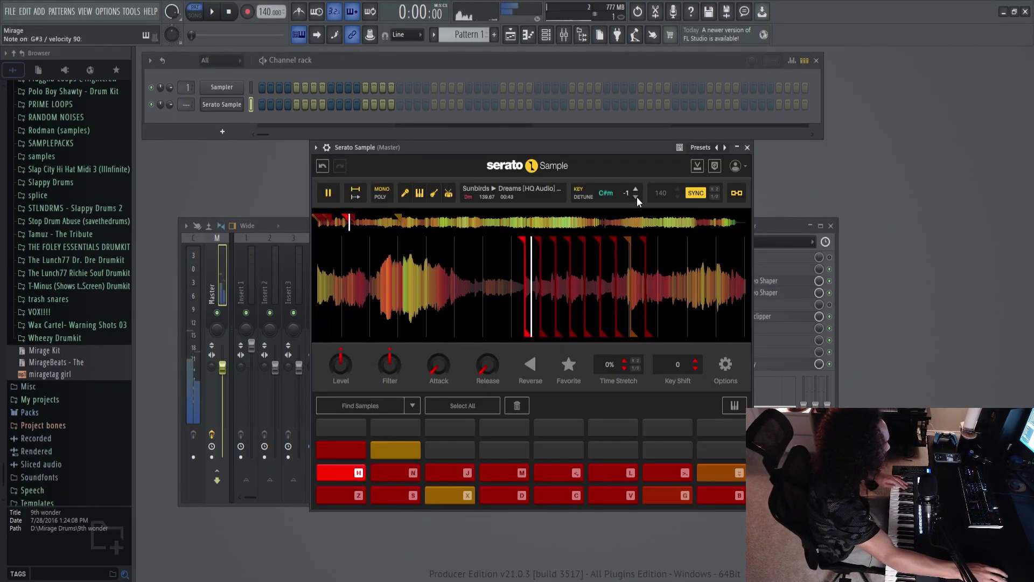
click(637, 196)
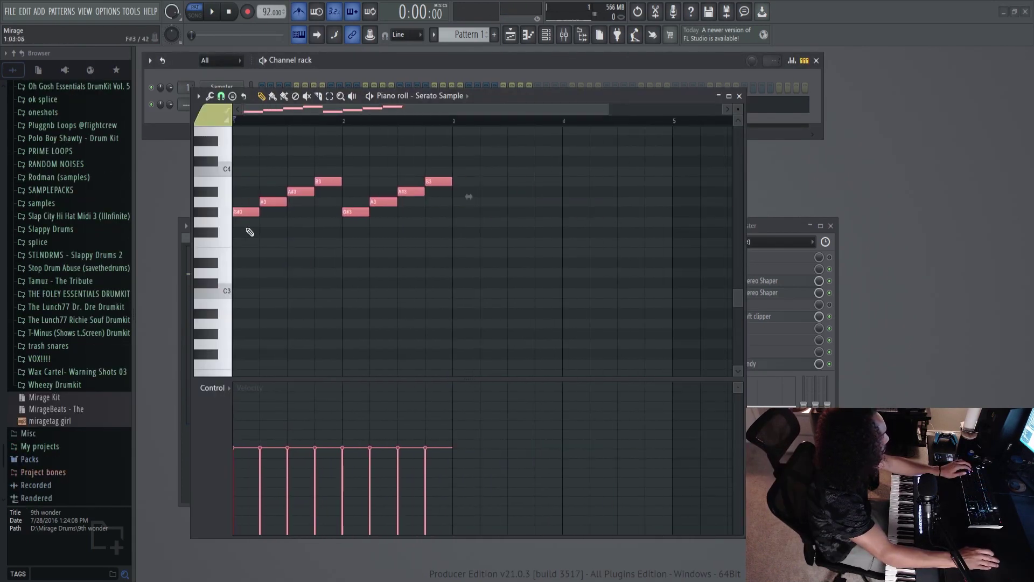
Duplicate the ascending note sequence in the Serato Sample piano roll and adjust the repeated notes to extend the pattern
key(ctrl+b)
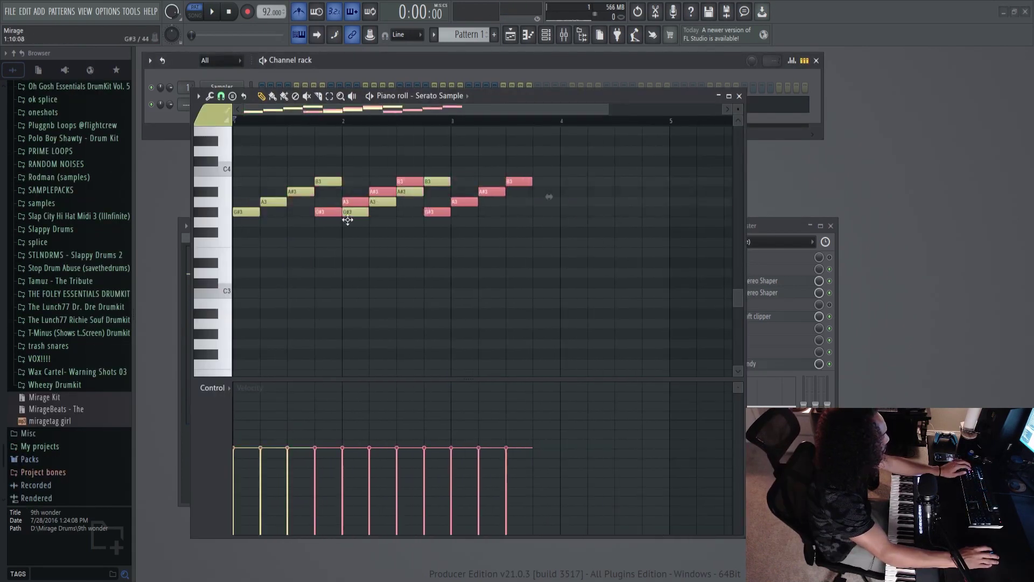
scroll(482, 235, down, 2)
drag(516, 152, 488, 171)
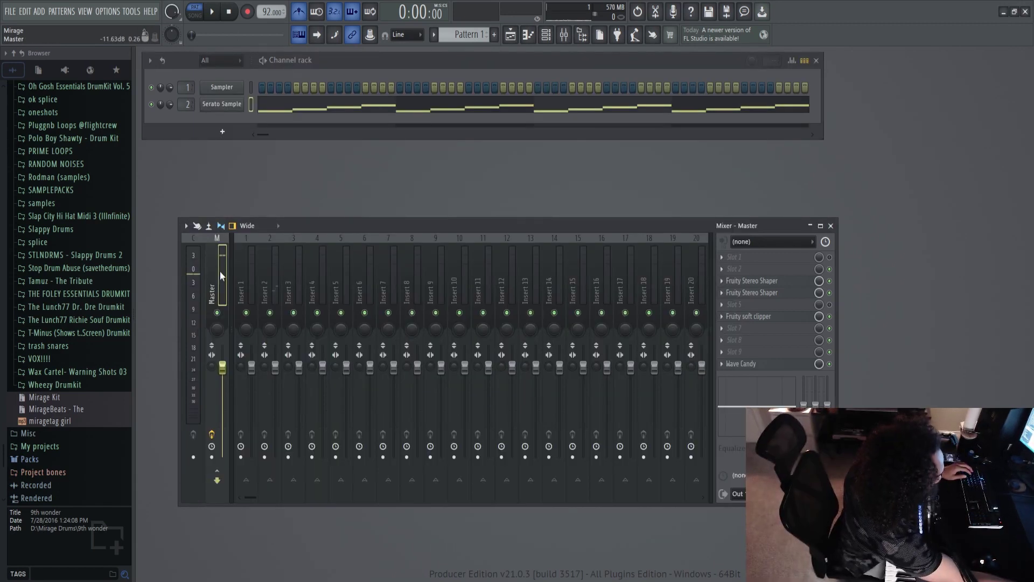
Add Fruity parametric EQ 2 to Insert 2 during playback and roll off the sample's low frequencies with band 1
key(space)
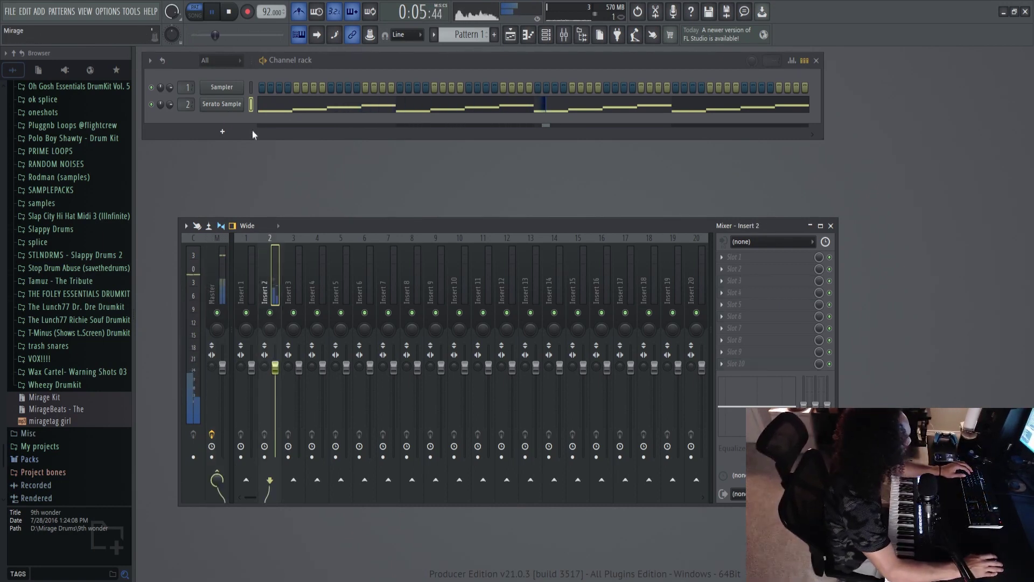
click(742, 256)
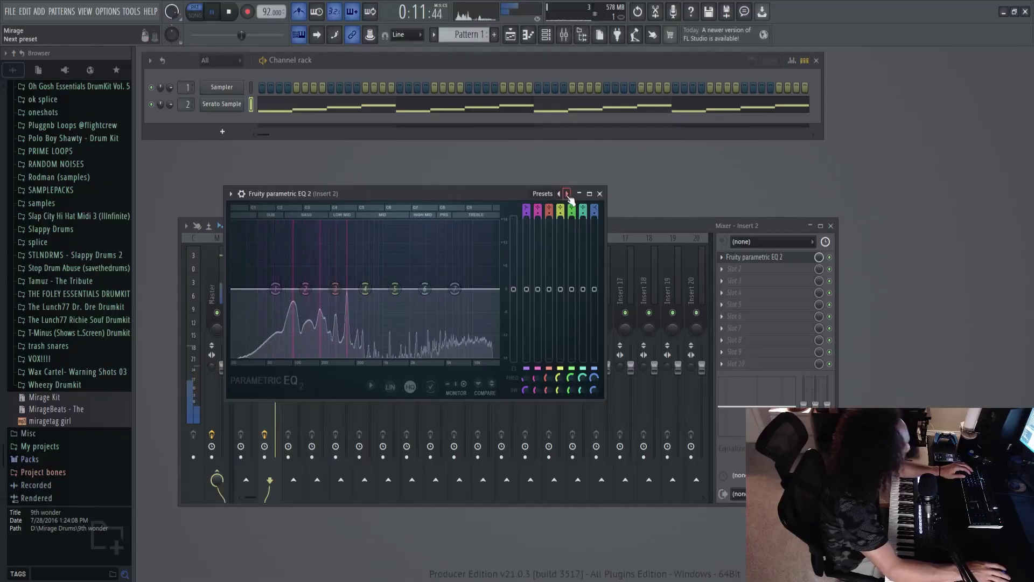
click(568, 195)
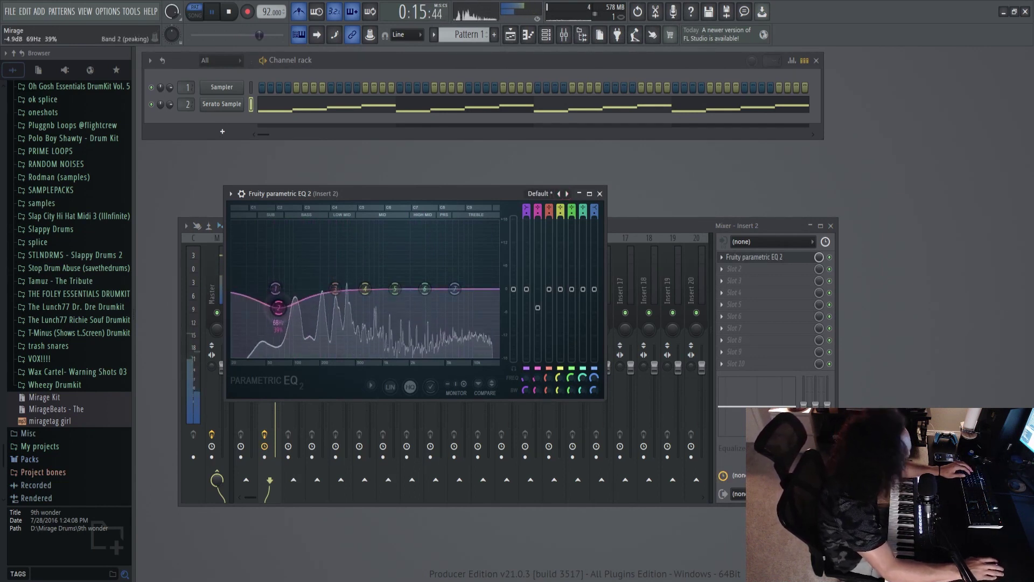
drag(284, 294, 272, 342)
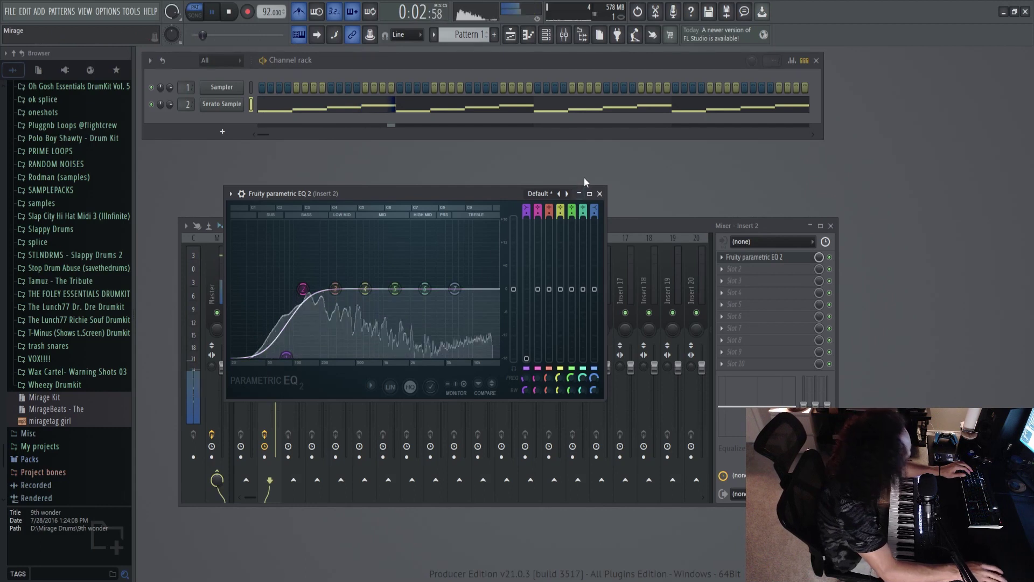
click(600, 193)
key(space)
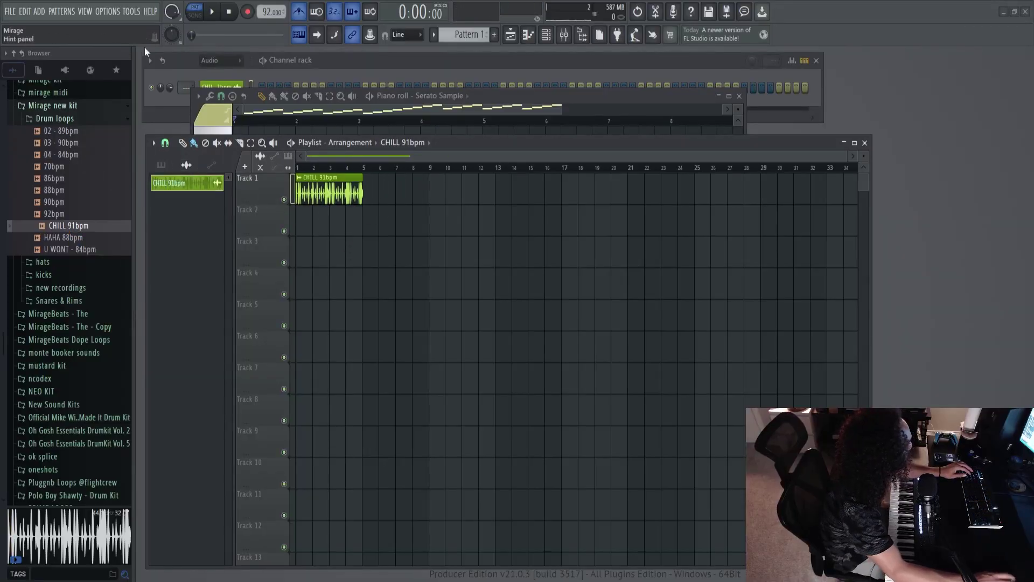
Set the playlist snap to (none) and pull the end of the CHILL 91bpm clip back to bar 5
scroll(341, 239, up, 5)
click(165, 143)
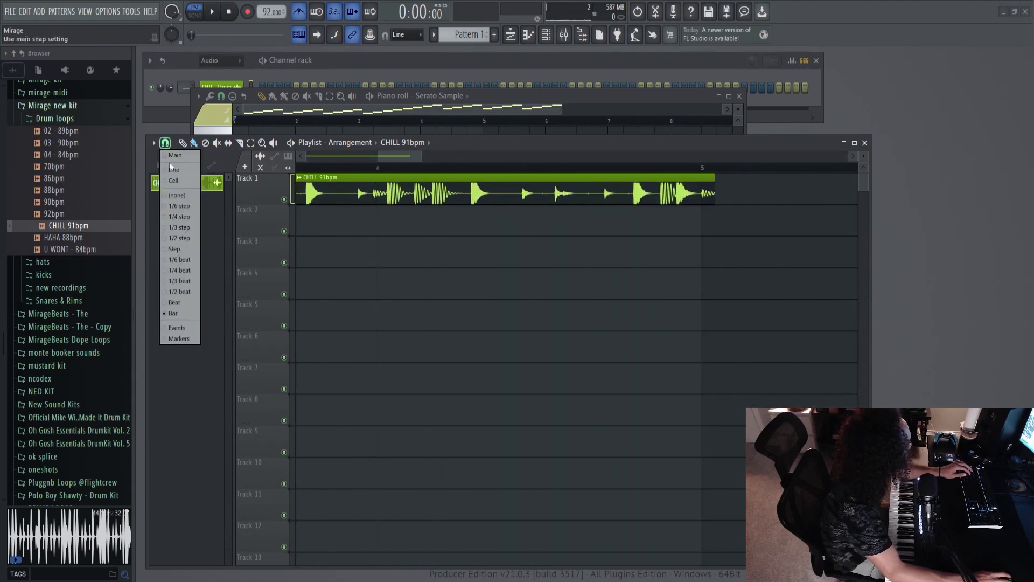
click(179, 195)
scroll(714, 202, up, 4)
drag(739, 183, 685, 184)
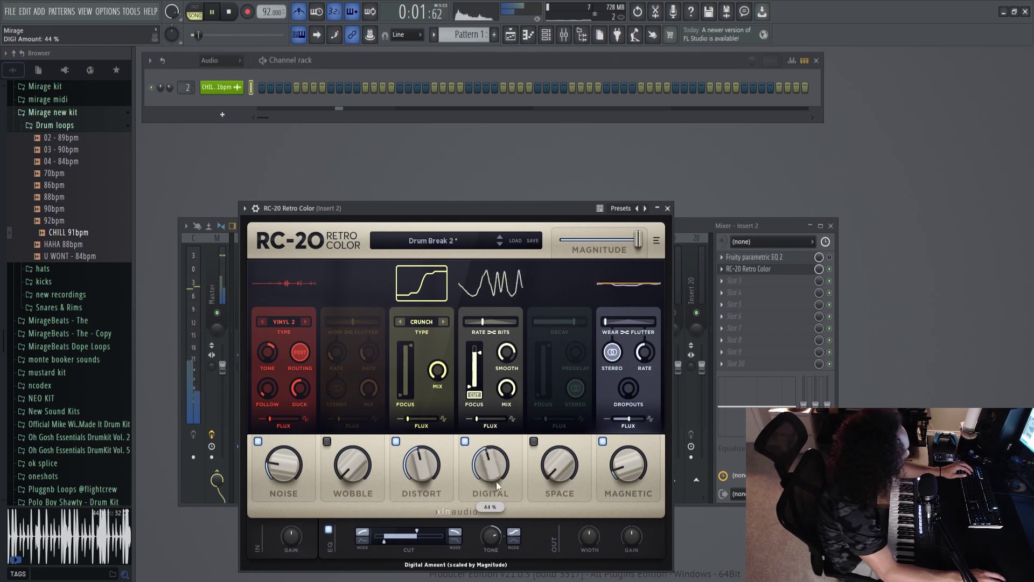
Lower the Digital mix in RC-20 Retro Color to about 33% and set the EQ high cut to about 6339 Hz
drag(507, 388, 510, 447)
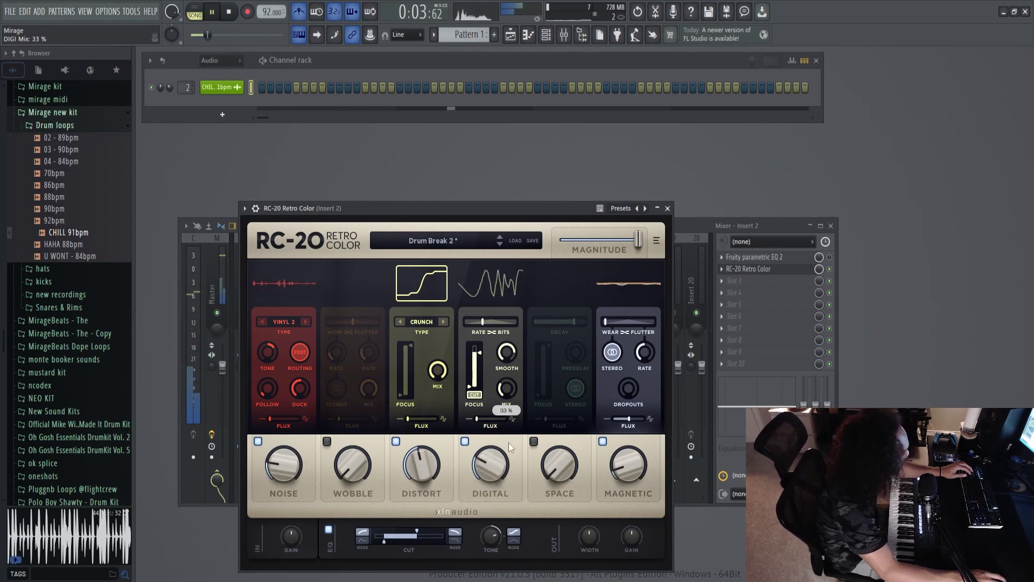
drag(504, 390, 503, 399)
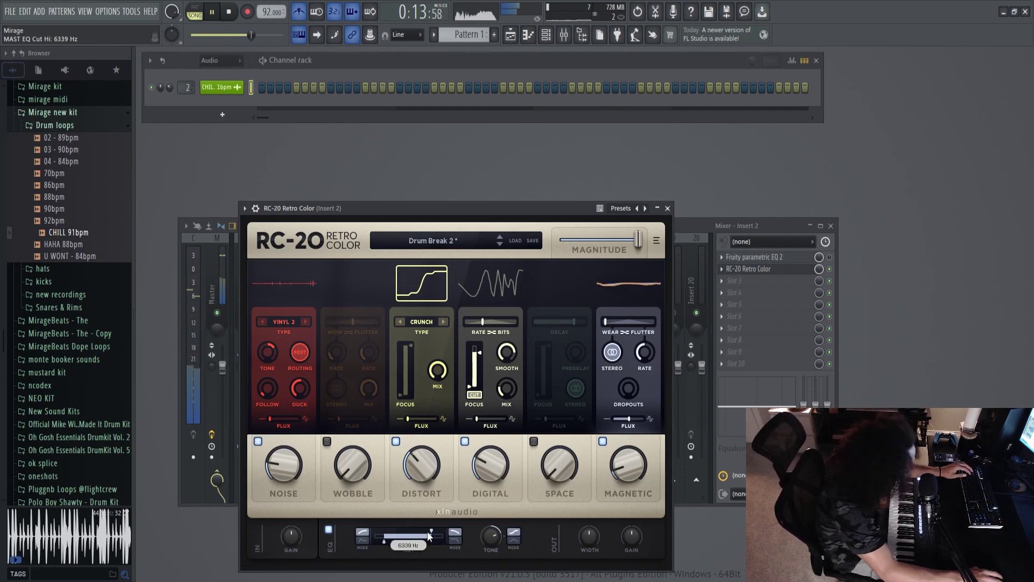
scroll(491, 539, up, 5)
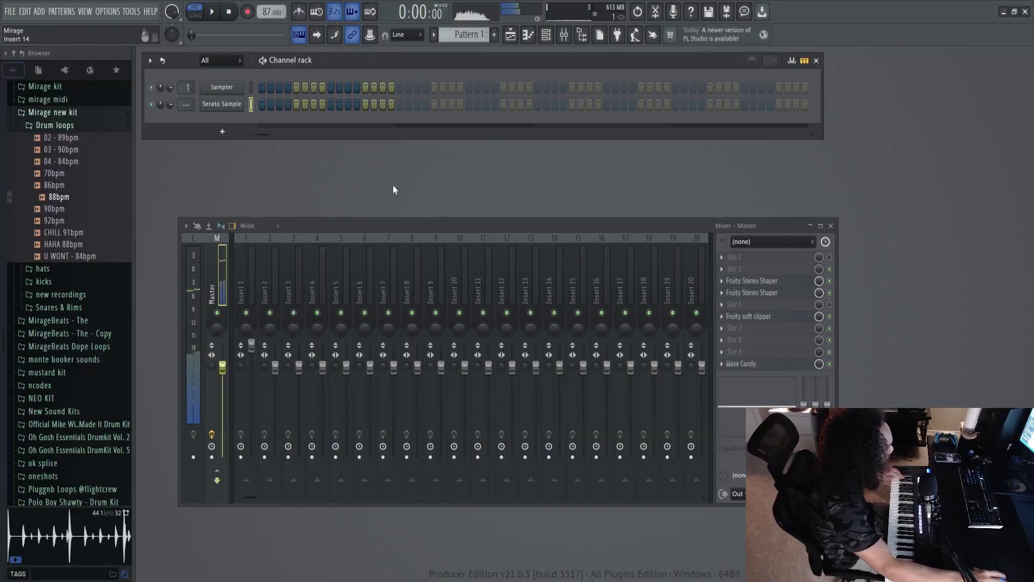
Set the time stretch of the sample The Longing That I Feel to -50% and its key detune to +2 semitones
click(231, 106)
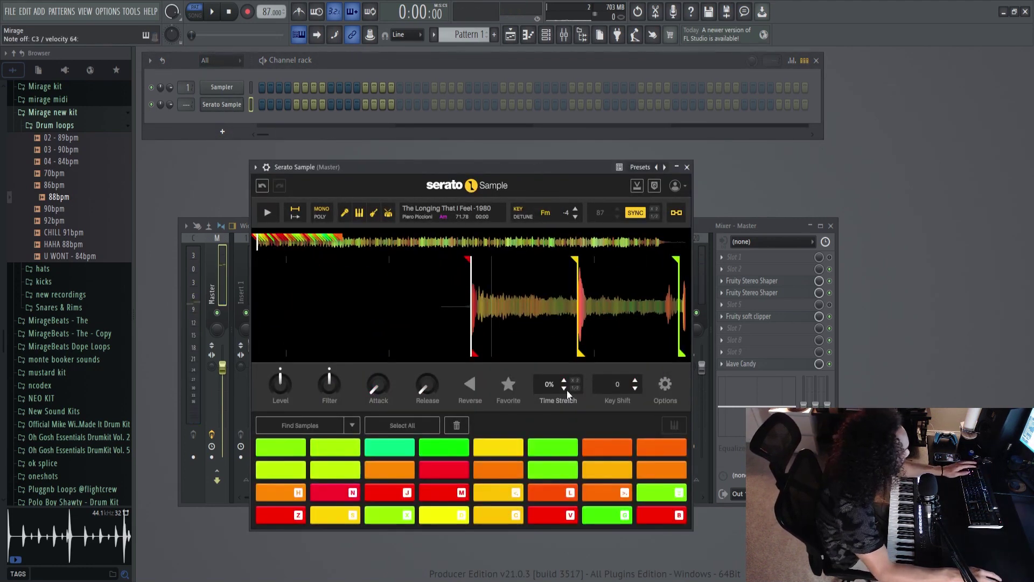
scroll(512, 307, down, 5)
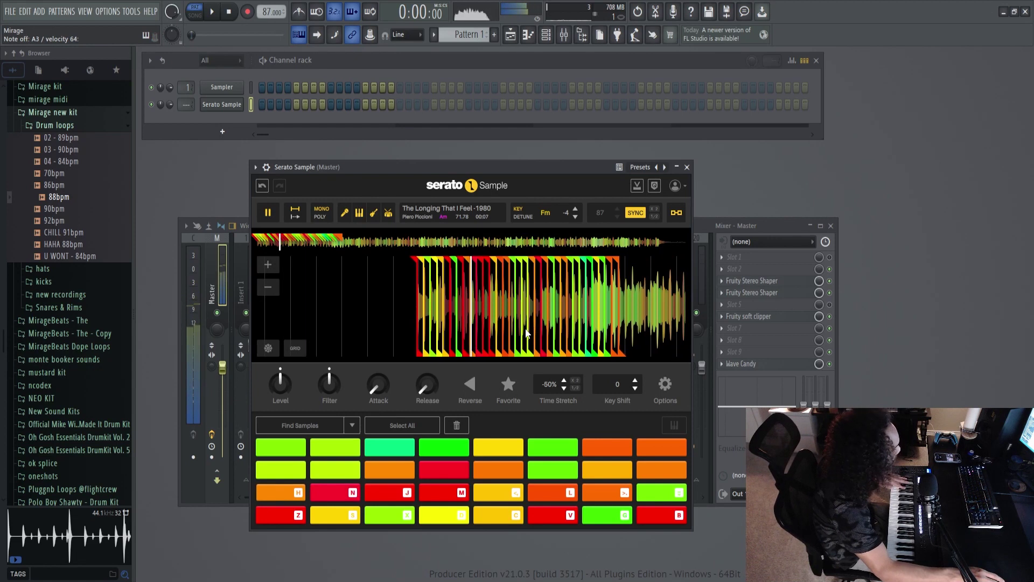
click(576, 209)
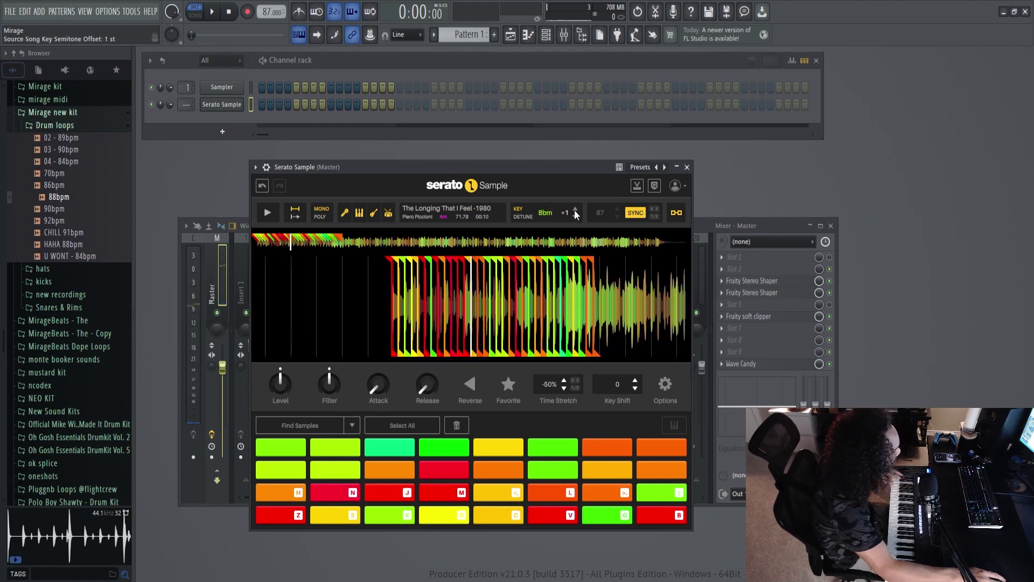
click(575, 209)
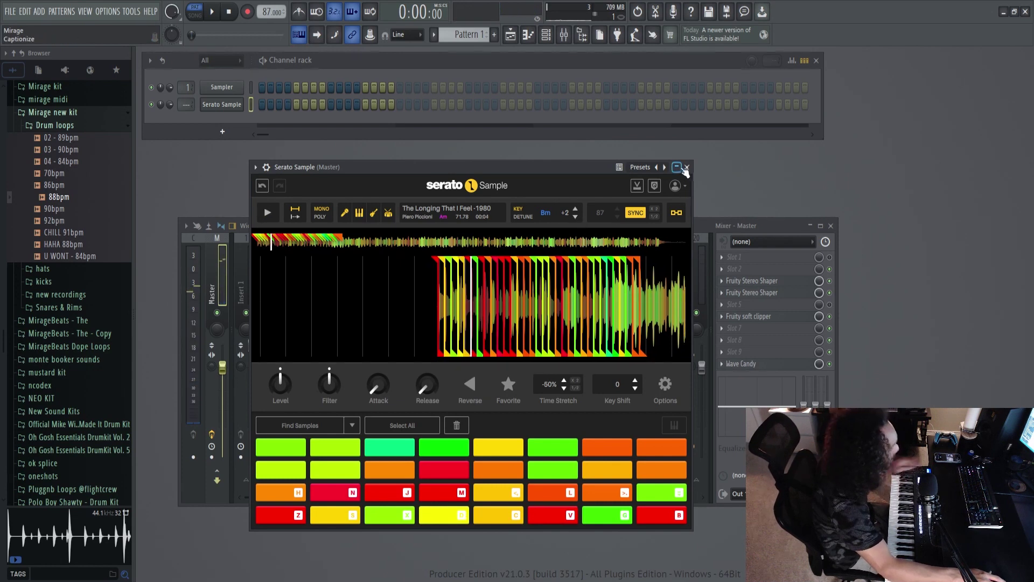
click(688, 168)
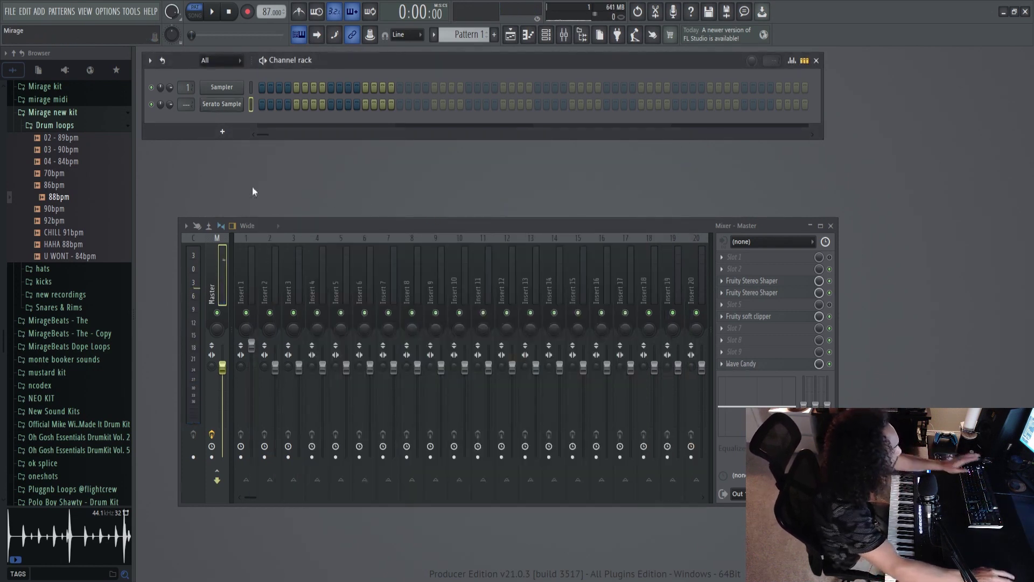
Add the Soil kick from the Mirage new kit folder to the channel rack as a new channel
click(60, 485)
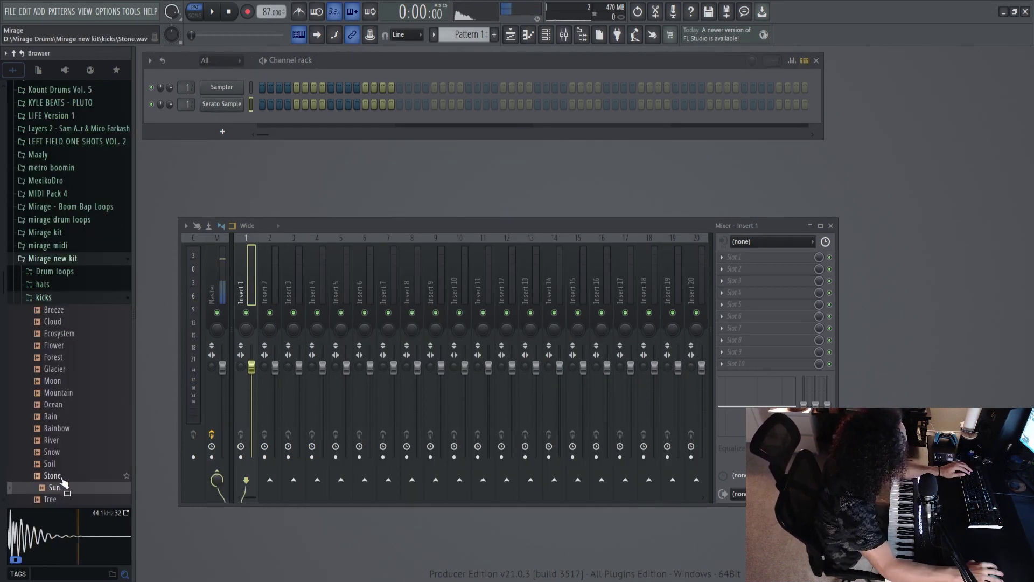
click(59, 469)
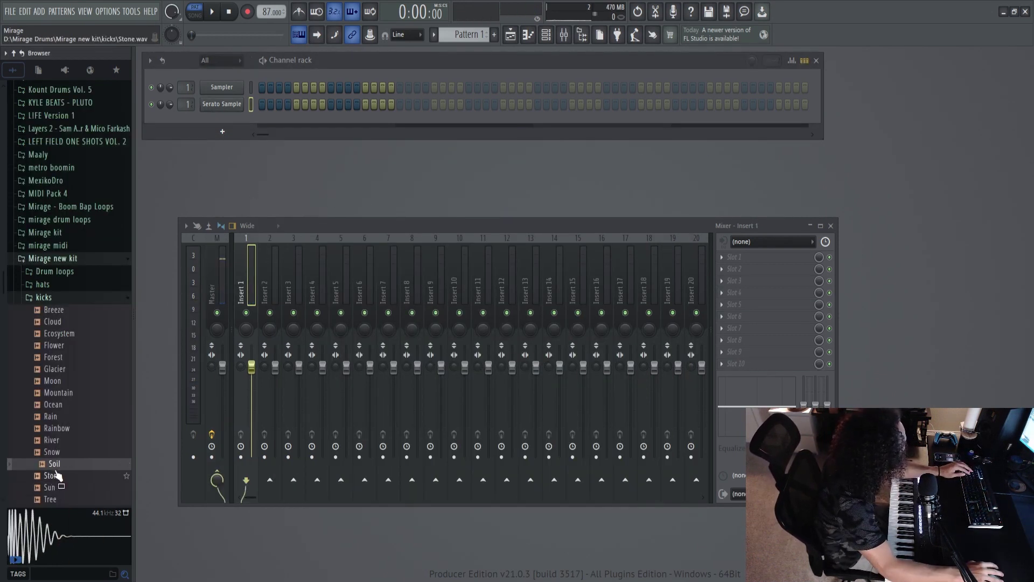
drag(231, 157, 208, 137)
Add the Brown hat and the Bluejay snare from Mirage new kit as channels in the channel rack
click(58, 201)
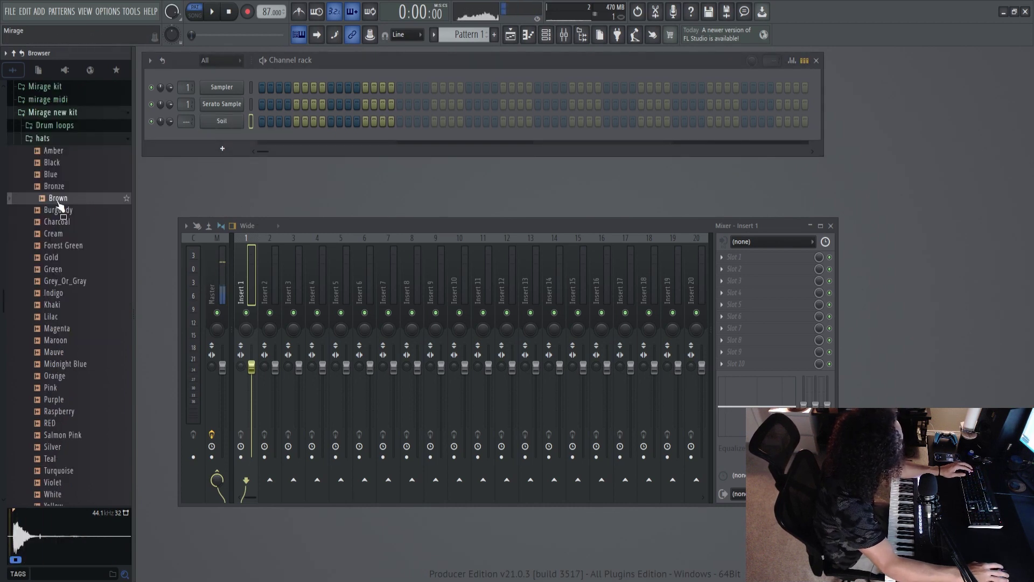
drag(234, 136, 231, 133)
click(62, 122)
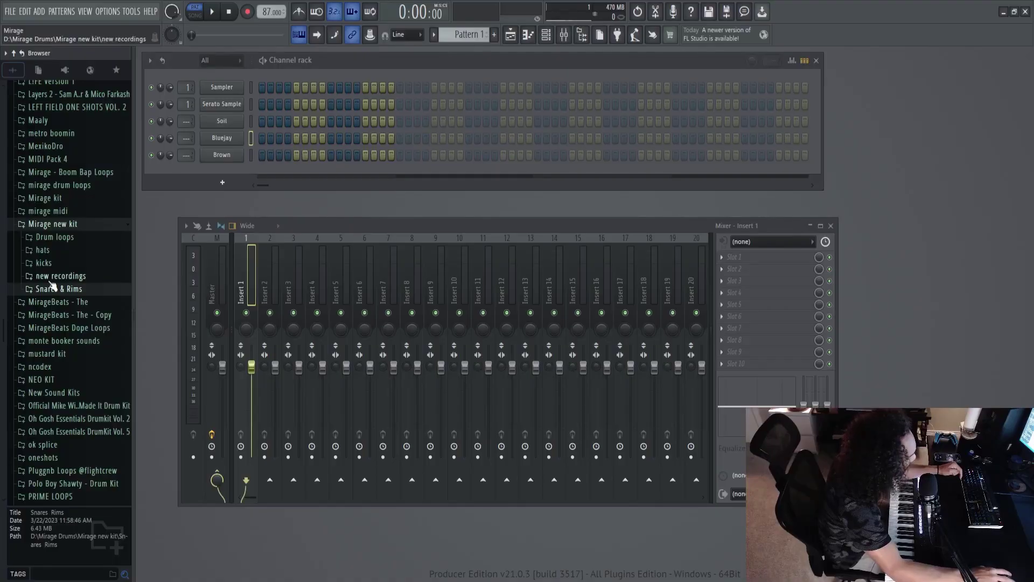
Look through the hats, kicks and Snares & Rims folders of Mirage new kit
click(43, 277)
click(77, 232)
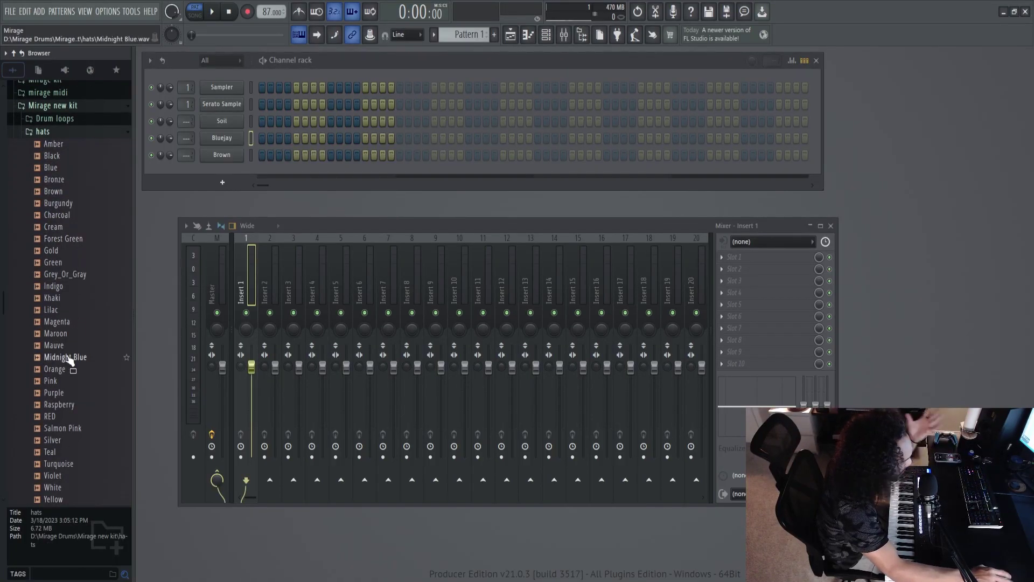
click(44, 132)
click(48, 144)
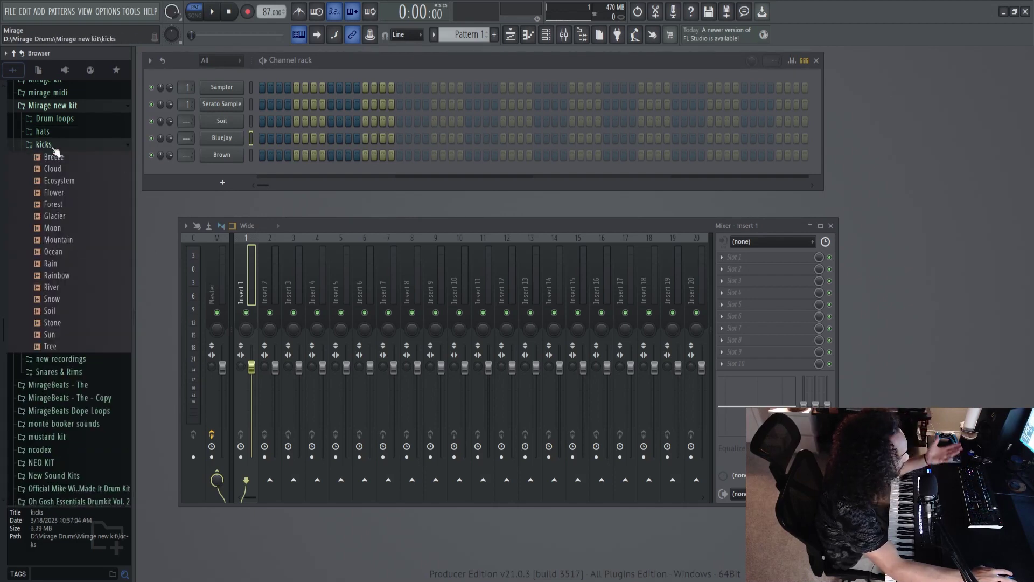
click(53, 145)
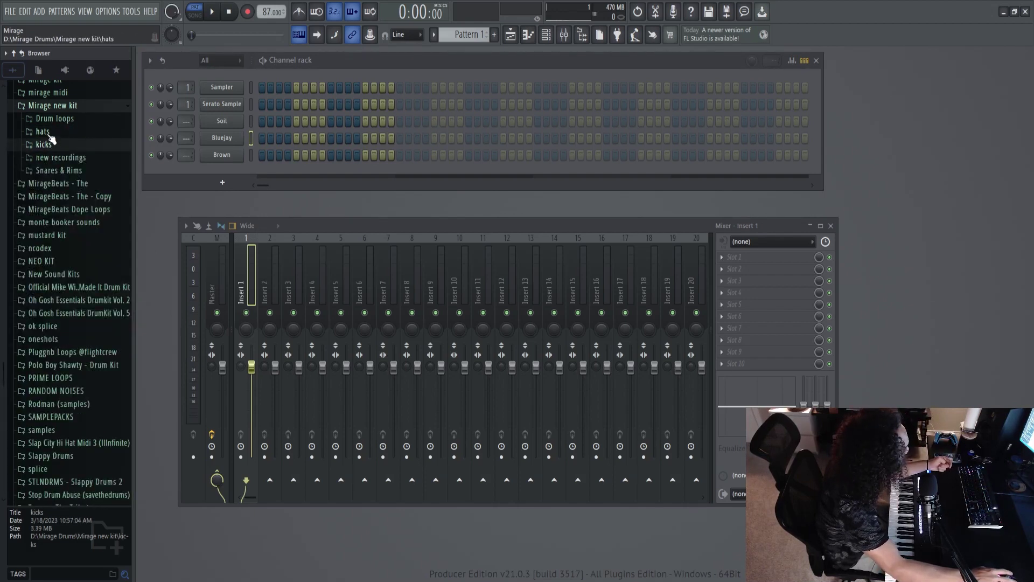
double_click(49, 134)
click(63, 171)
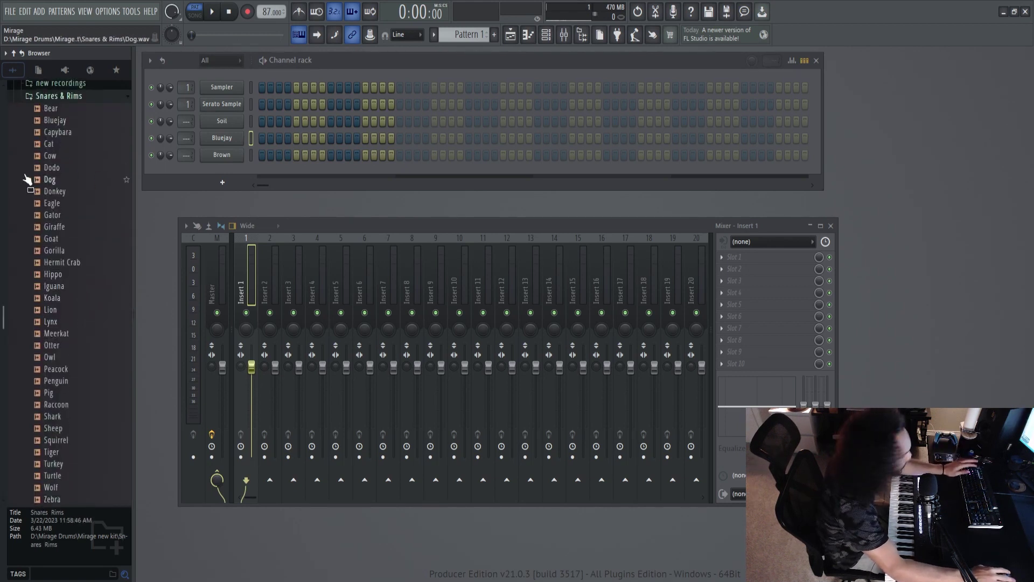
click(67, 97)
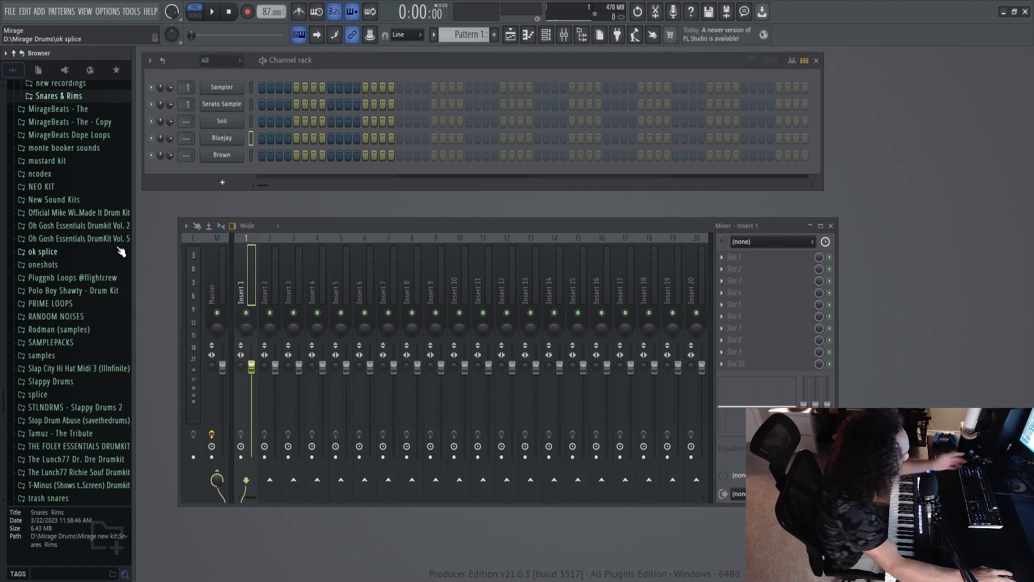
Audition samples in the Snares & Rims folder and replace the Bluejay channel's sound with the Koala snare
scroll(81, 246, up, 5)
click(67, 286)
click(61, 301)
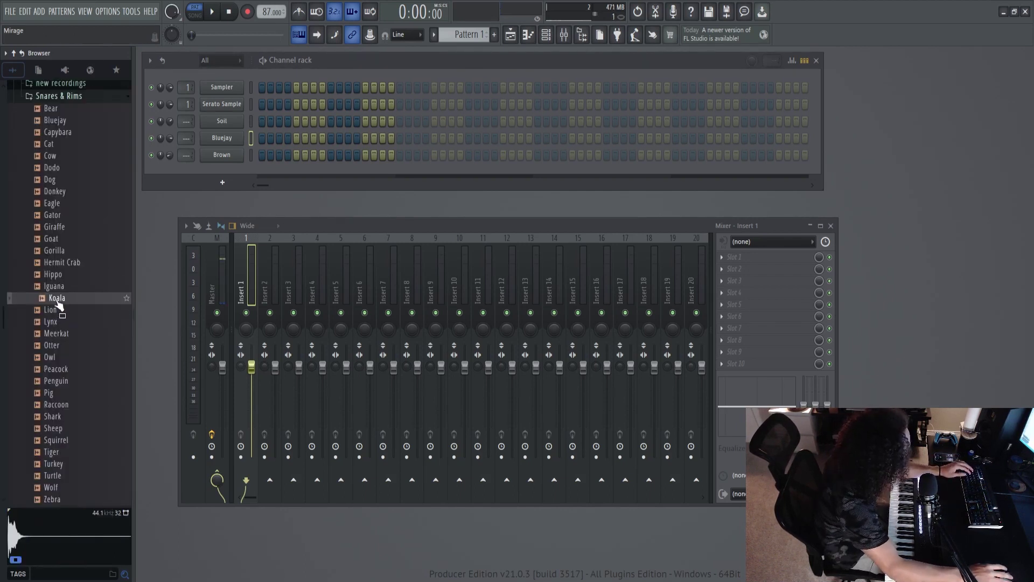
drag(59, 306, 222, 139)
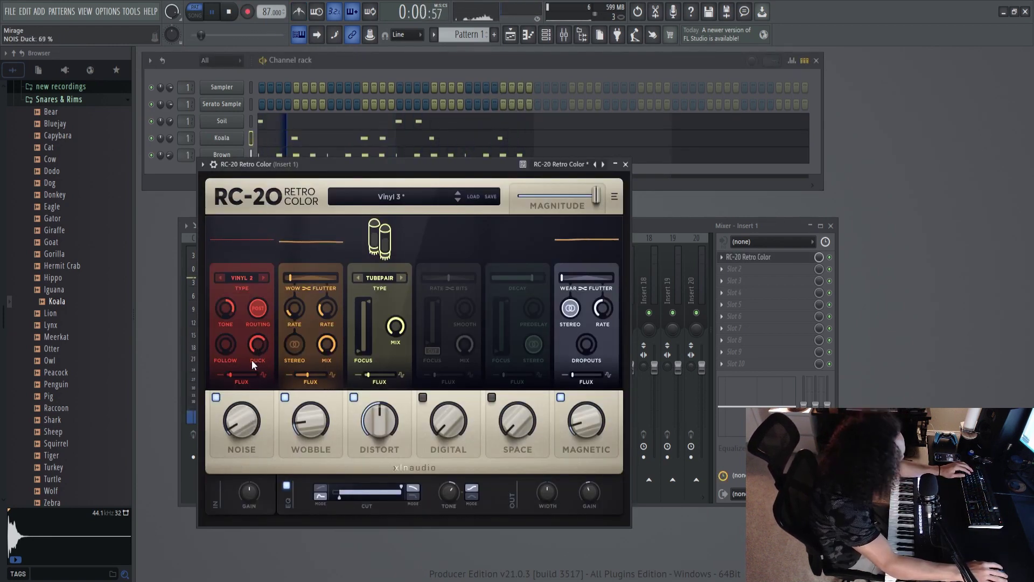
Lower the Distort amount in RC-20 Retro Color on Insert 1 to 33%, then close the plugin and stop playback
drag(376, 422, 380, 441)
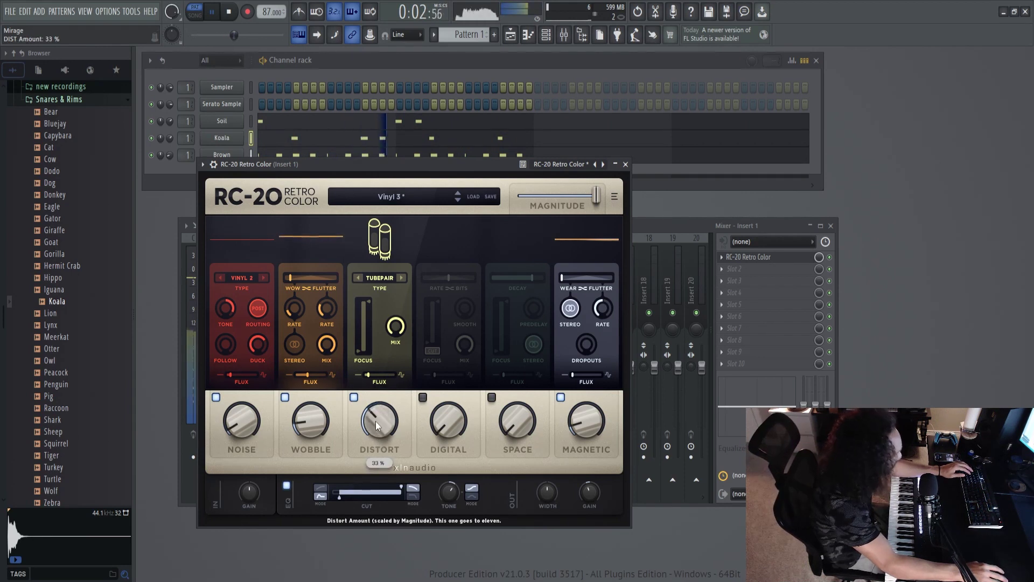
click(626, 165)
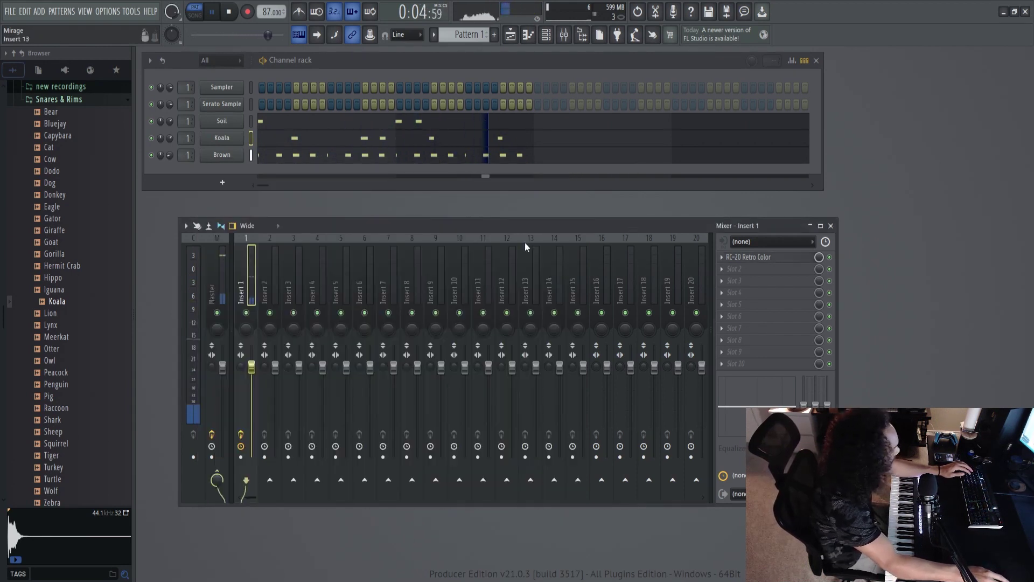
key(space)
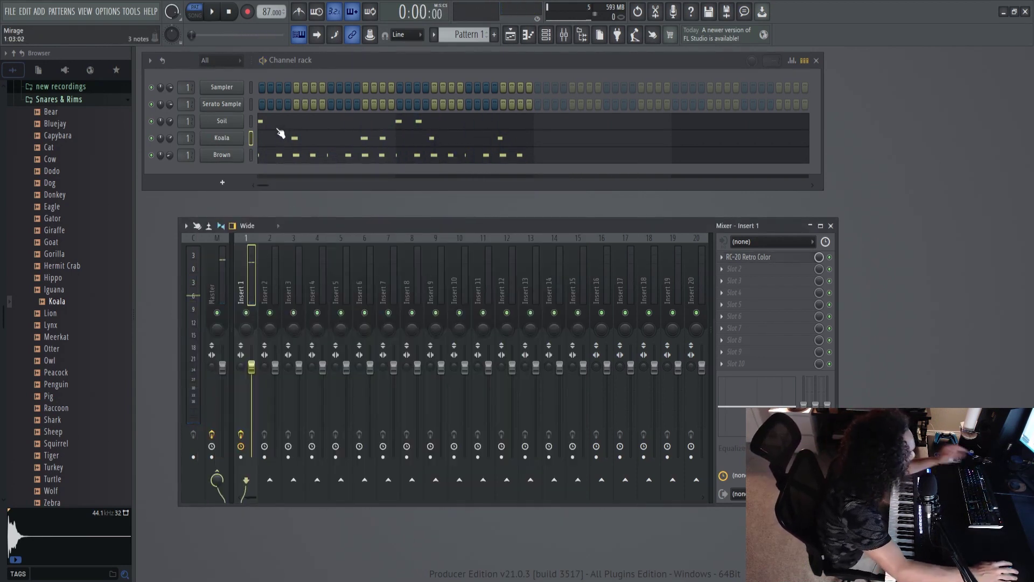
Set the key detune of The Longing That I Feel sample to +5 semitones (Dm) and its time stretch to 0%
key(space)
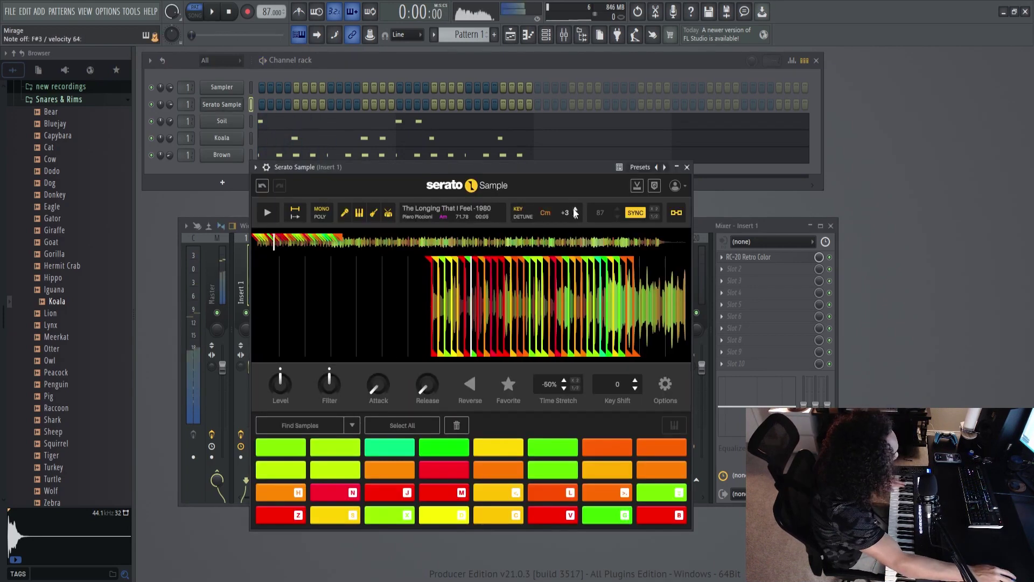
click(575, 209)
click(575, 210)
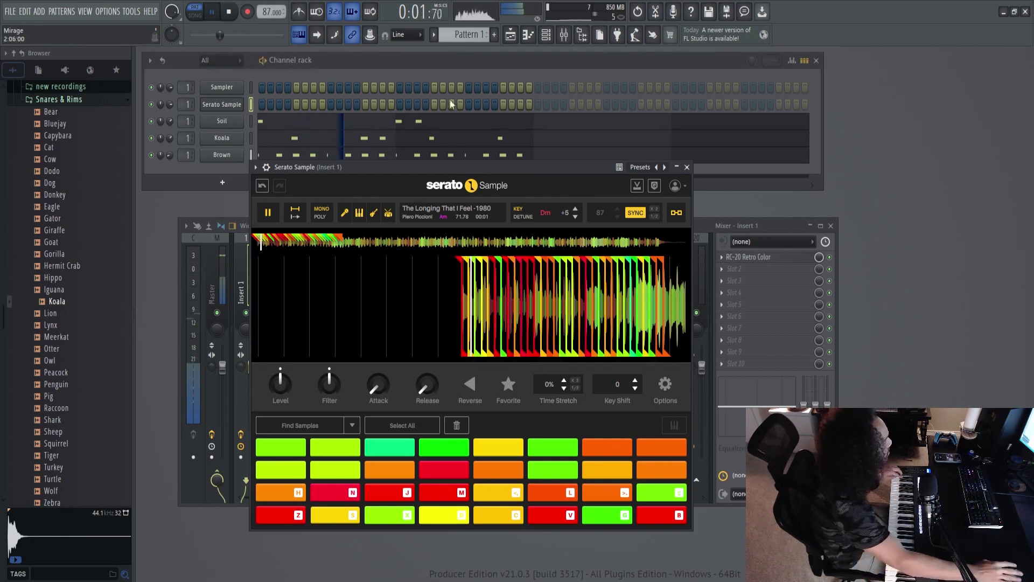
Play the drum pattern and try out Serato Sample chops over it, then stop playback
click(229, 12)
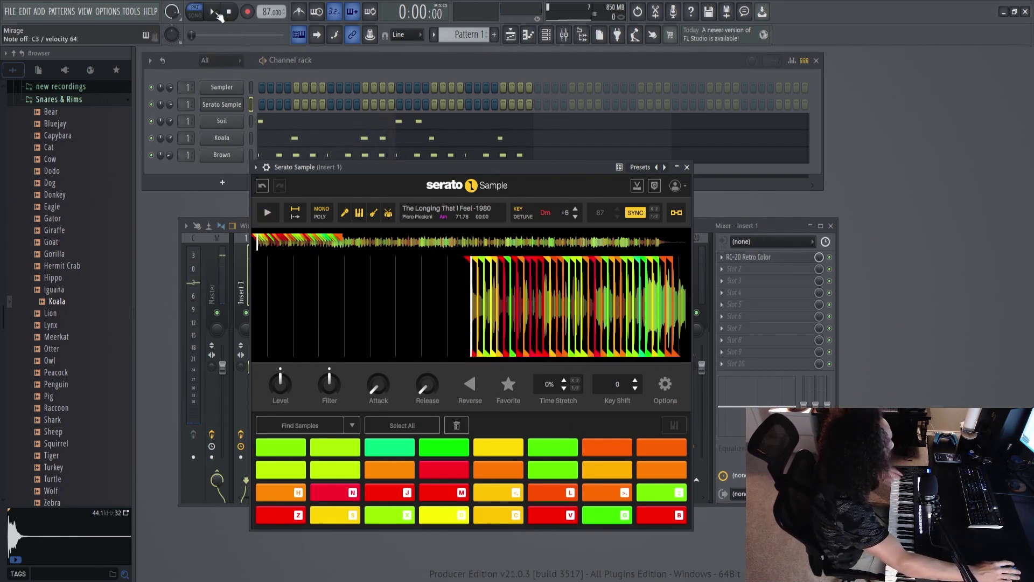
click(214, 12)
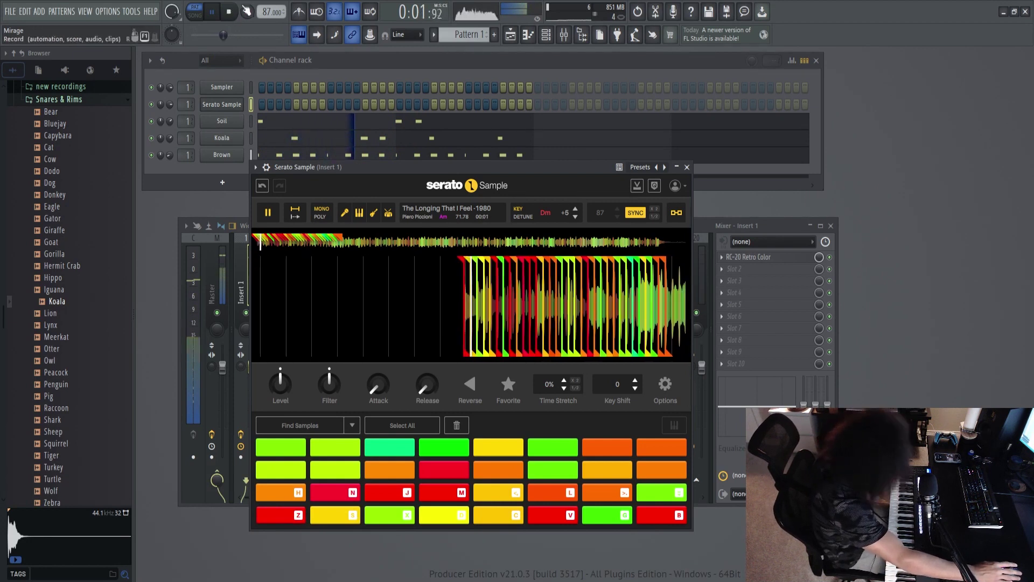
click(247, 12)
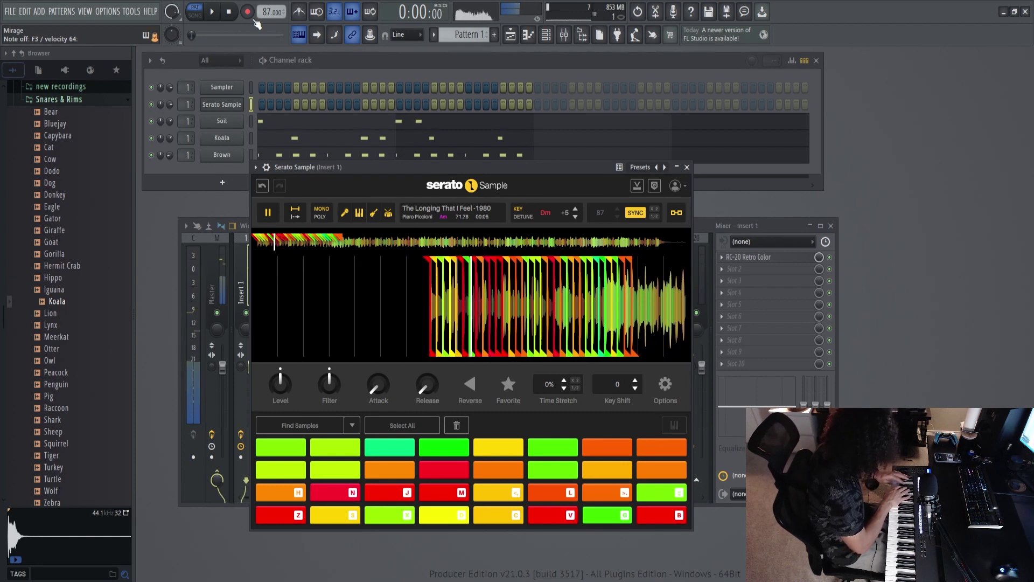
click(236, 11)
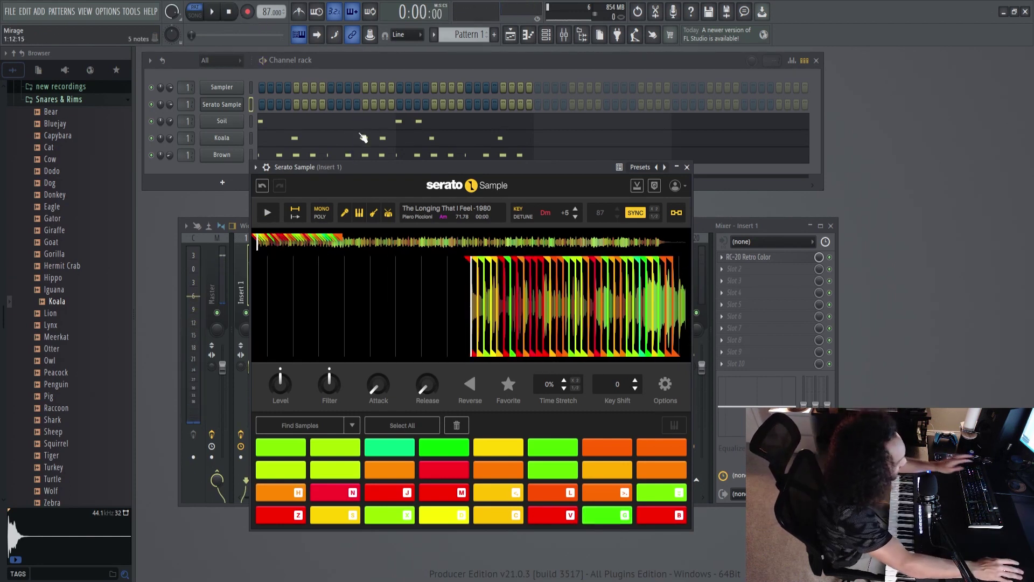
Add an extra C5 kick note in the first bar of the Soil channel's piano roll and play the pattern
click(312, 128)
key(space)
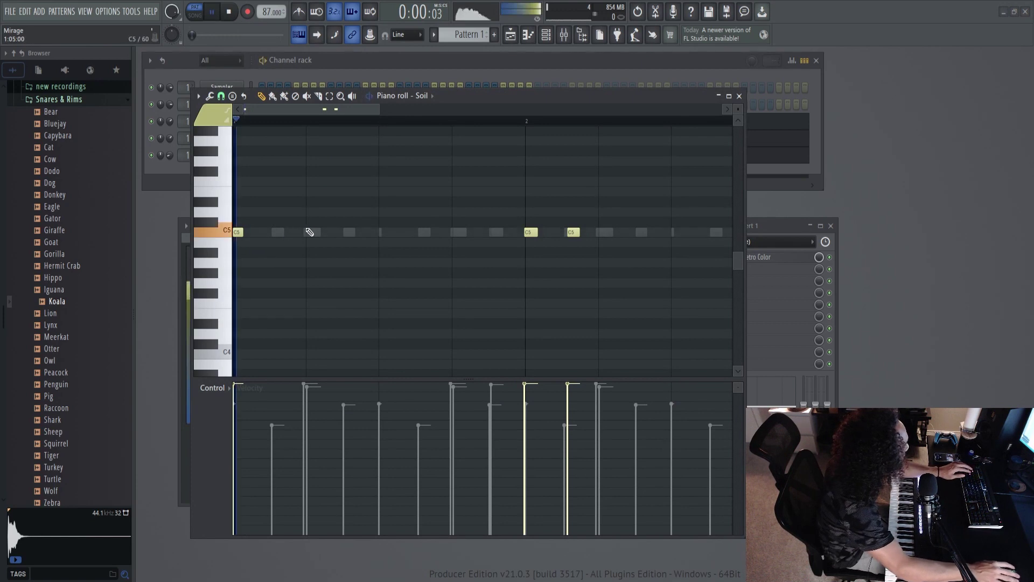
key(space)
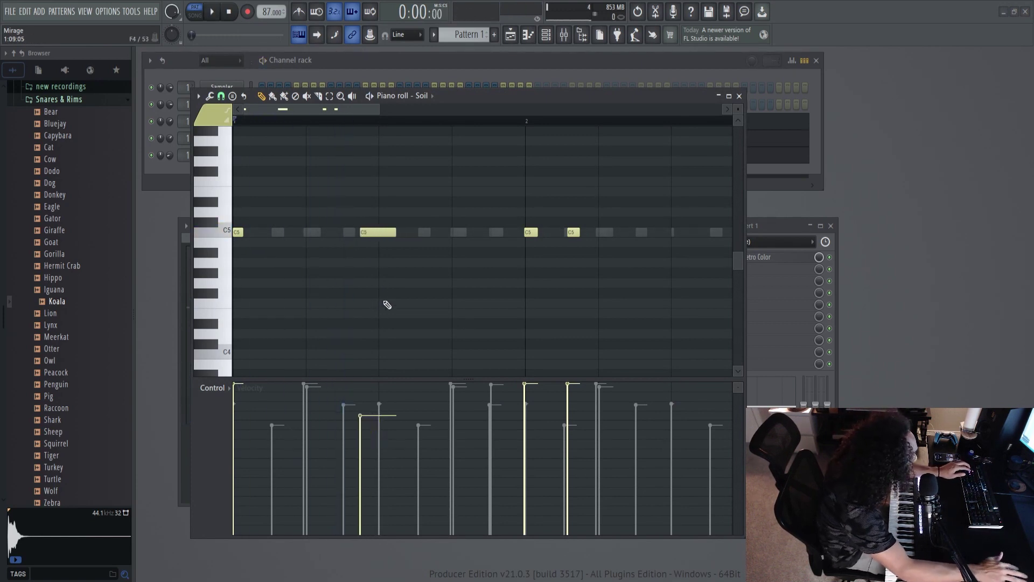
key(shift+Left)
key(space)
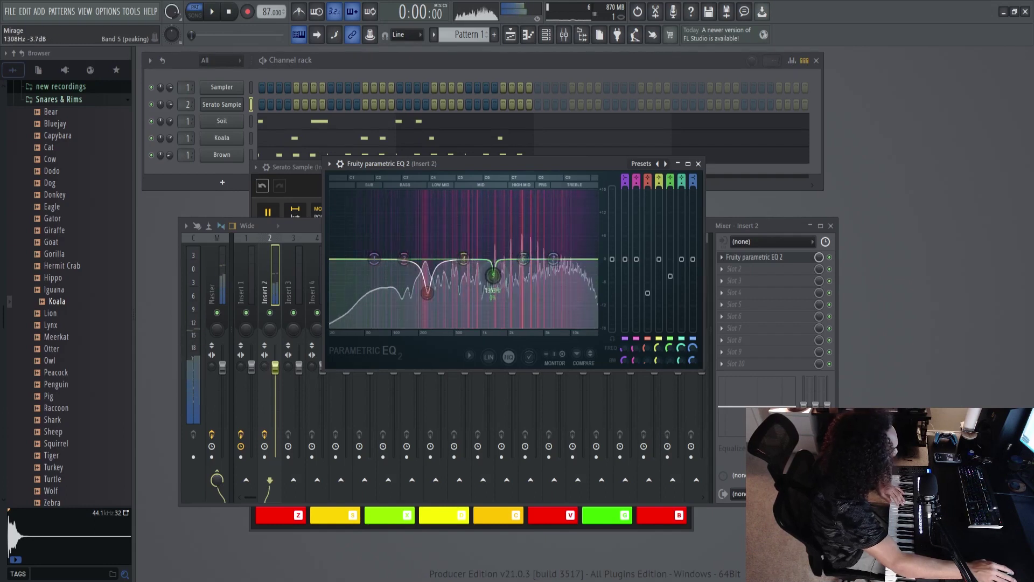
Cut band 5 near 1308 Hz by about 3.7 dB in Insert 2's parametric EQ and record the sample chops into Pattern 2
drag(495, 264, 390, 193)
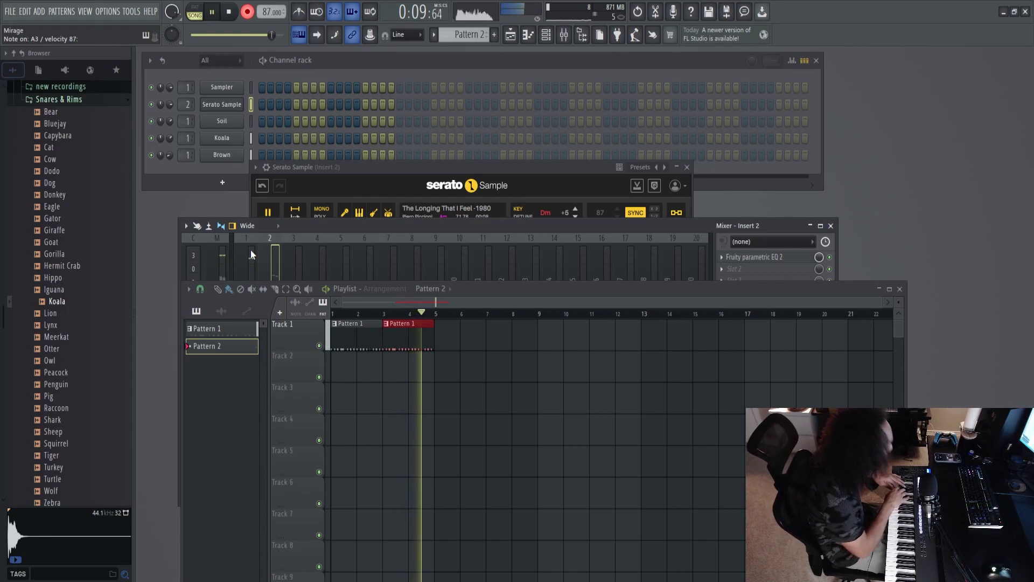
key(space)
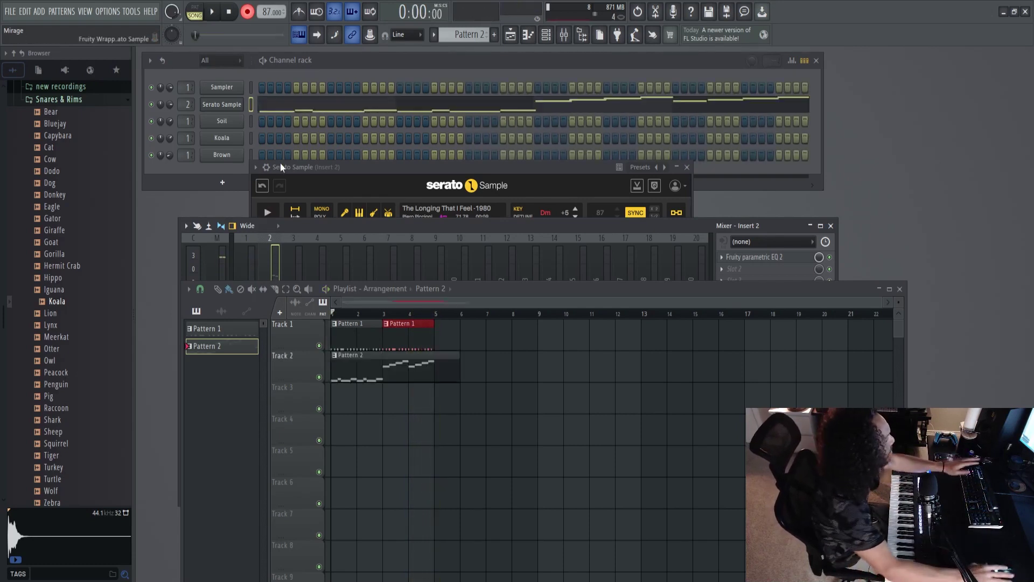
Align the recorded Serato Sample notes to the grid and replace the fourth bar with an even G#3, A3, A#3, B3 run
click(535, 106)
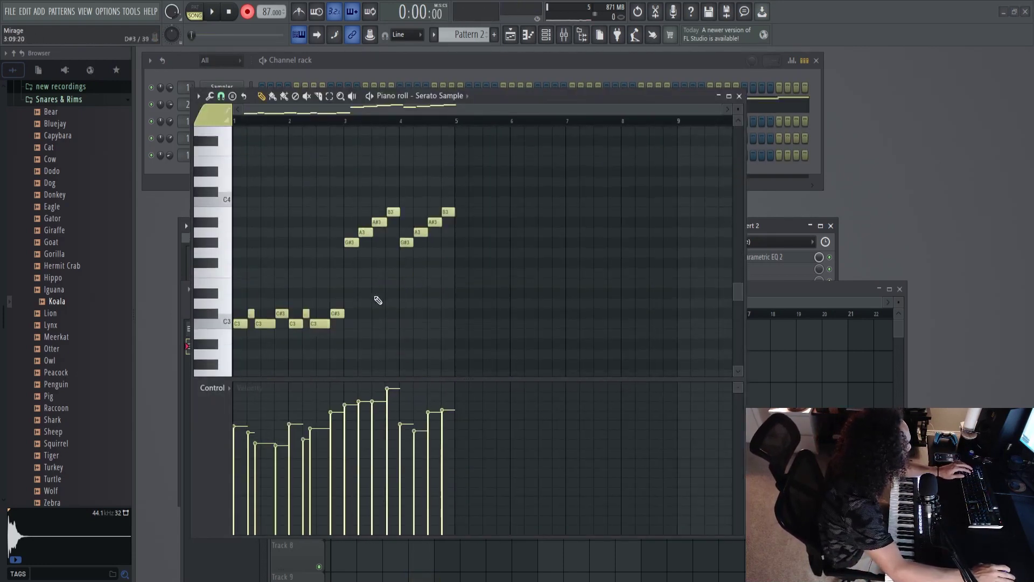
scroll(399, 203, down, 2)
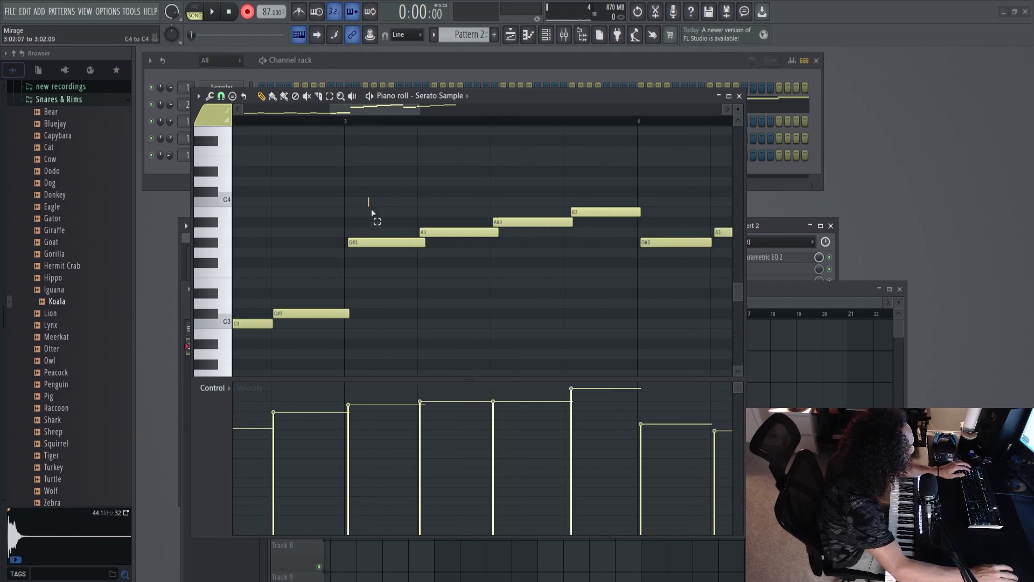
click(601, 212)
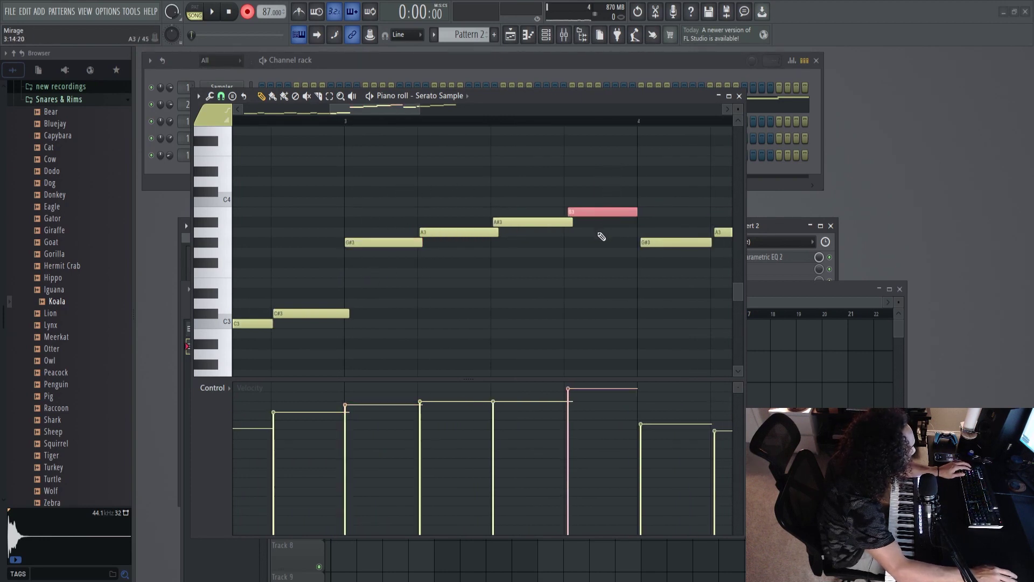
scroll(602, 238, down, 3)
right_click(533, 242)
mouse_move(551, 189)
mouse_down()
mouse_move(425, 244)
mouse_move(532, 236)
mouse_up()
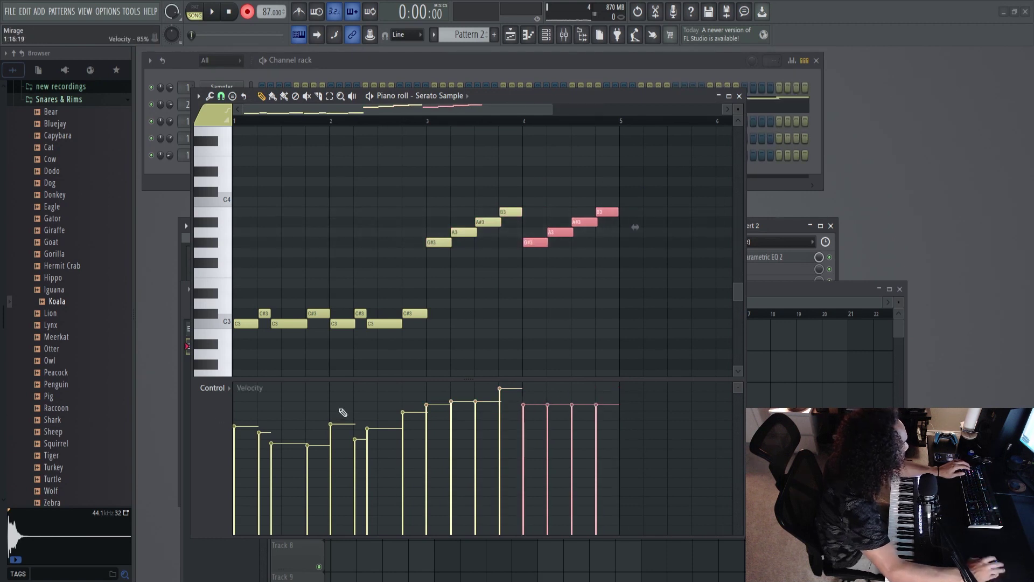
Level the velocity of all Serato Sample notes to about 88%, play the arrangement and close the piano roll
key(ctrl+a)
drag(594, 407, 487, 404)
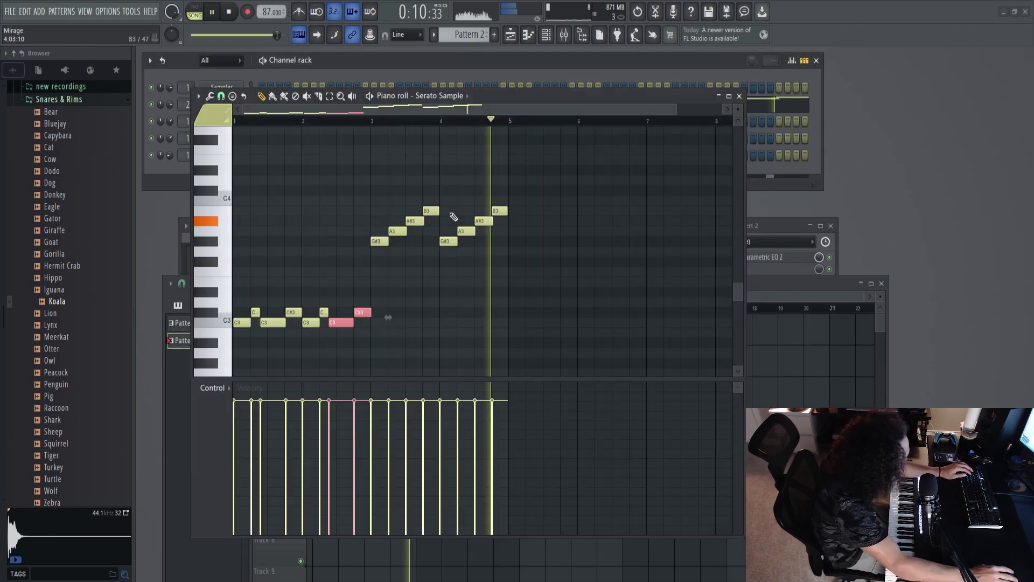
scroll(455, 217, down, 1)
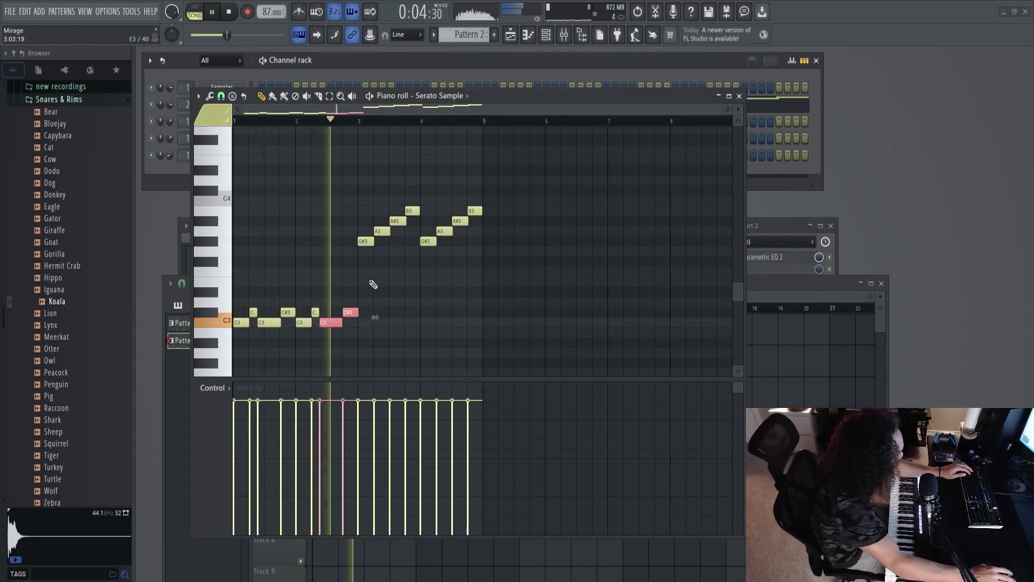
click(739, 96)
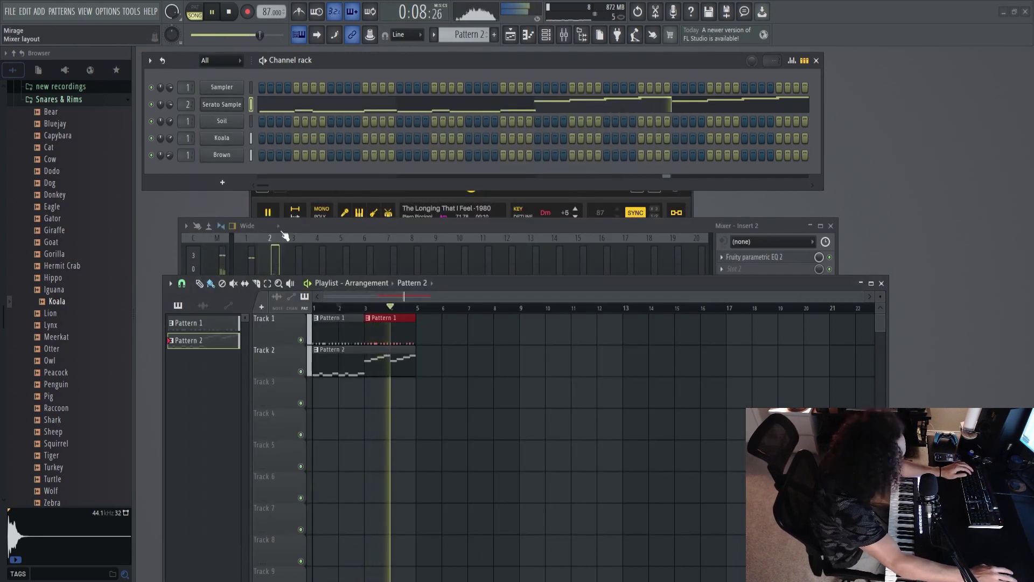